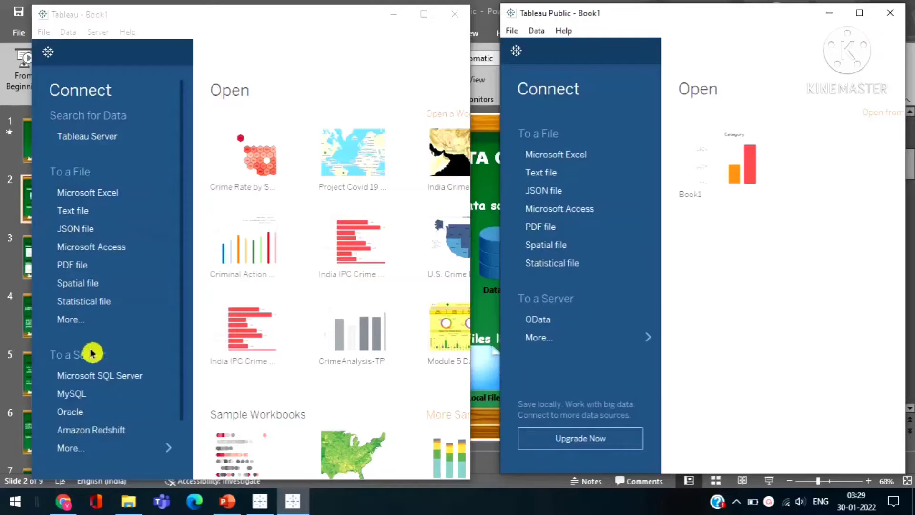
List the additional server connectors in Tableau Desktop, and connect to the Excel file Sample - Superstore.
click(109, 455)
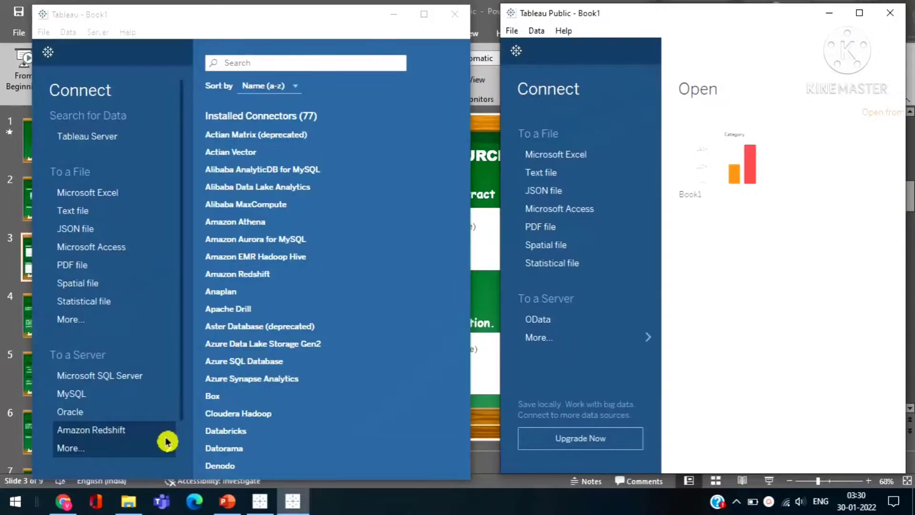
click(88, 200)
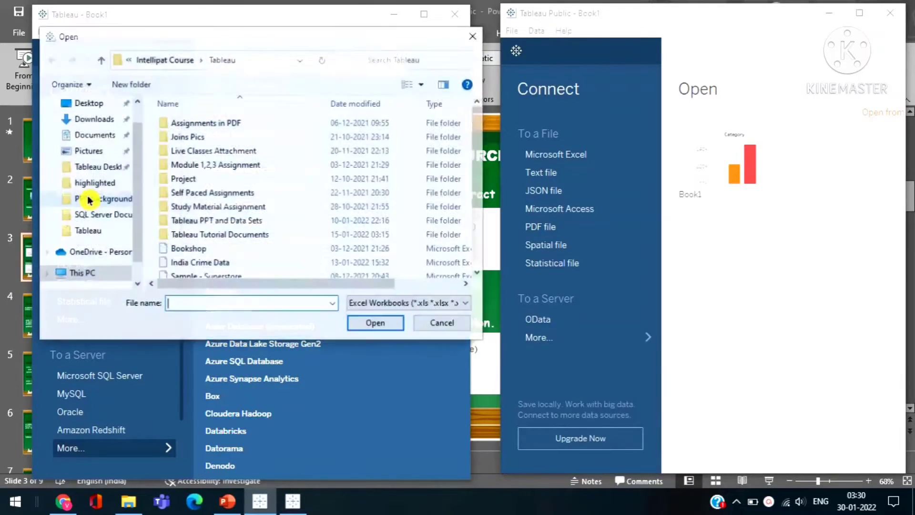
click(214, 278)
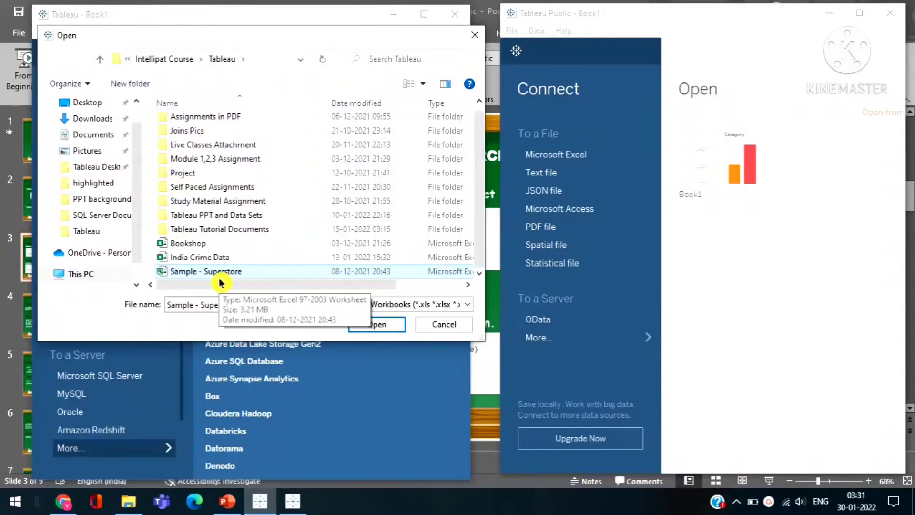
click(391, 326)
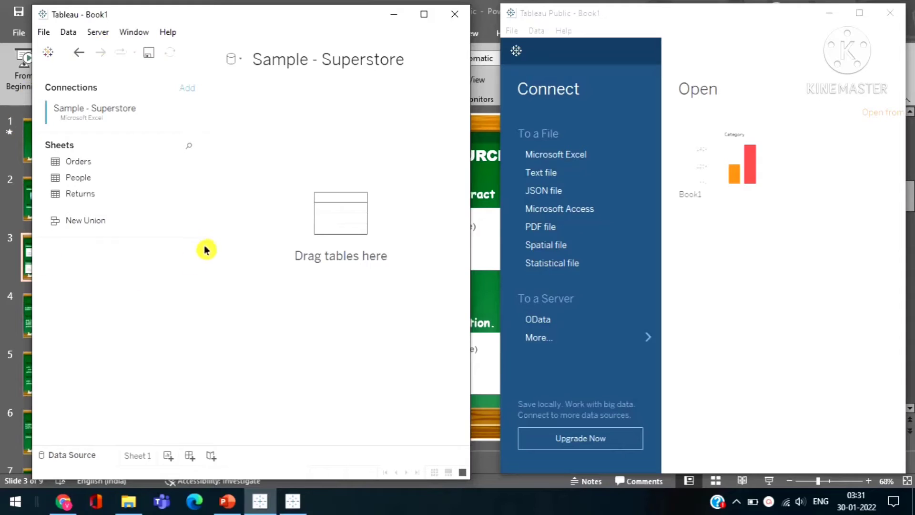
Connect Tableau Public to the Excel workbook Sample - Superstore.
click(559, 160)
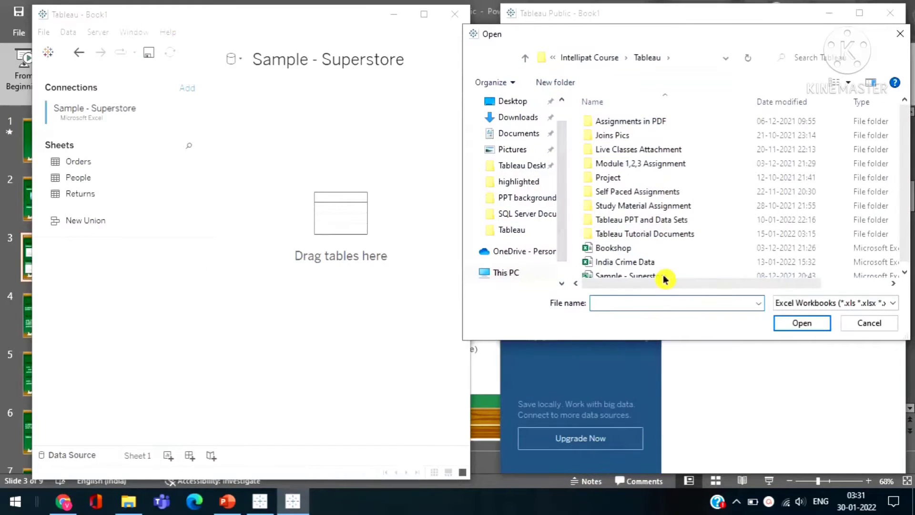
click(663, 278)
click(802, 323)
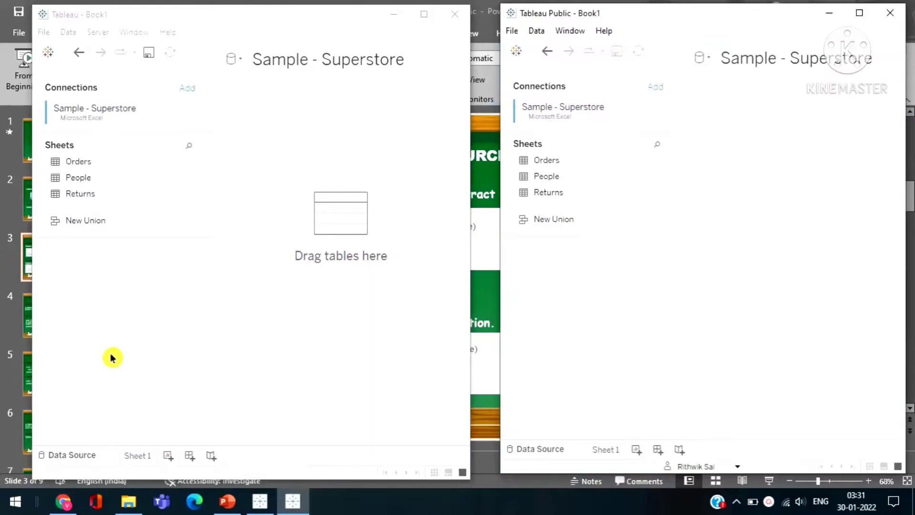
Add the Orders sheet to the data source canvas in both Tableau Desktop and Tableau Public.
drag(78, 162, 221, 249)
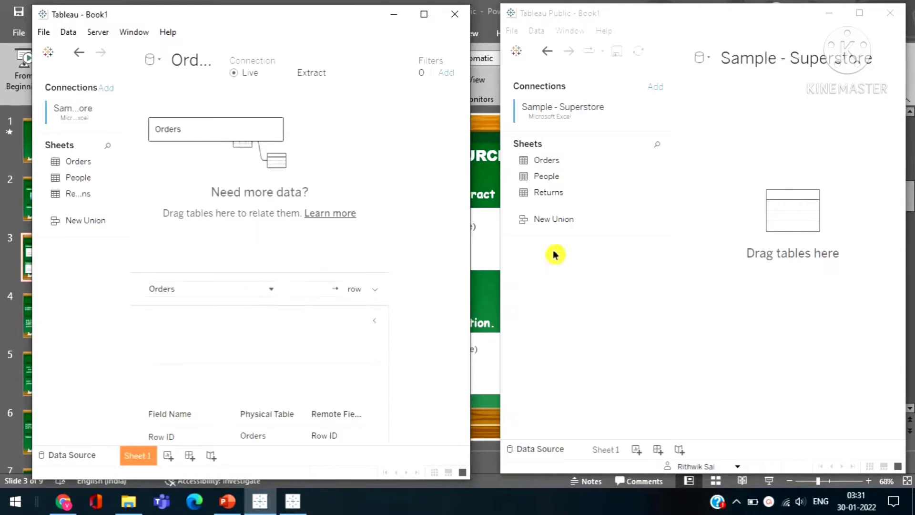
click(554, 167)
drag(554, 167, 710, 150)
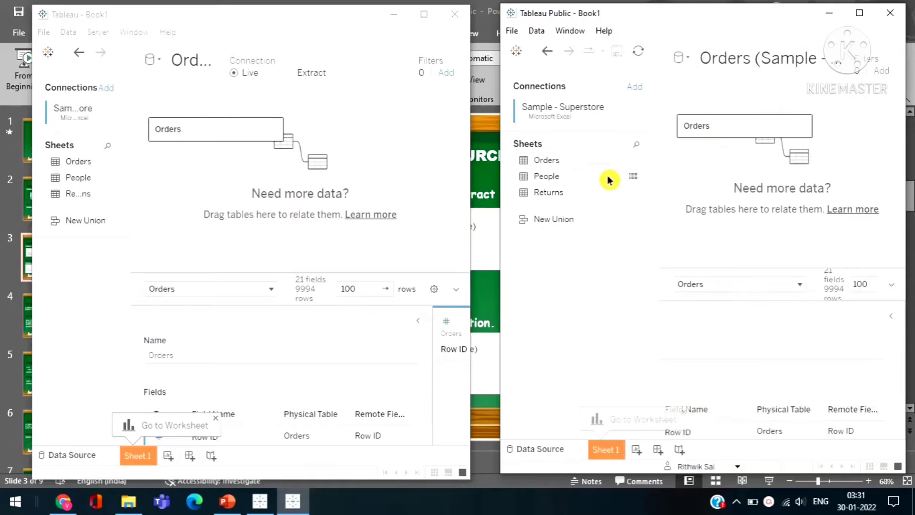
click(67, 28)
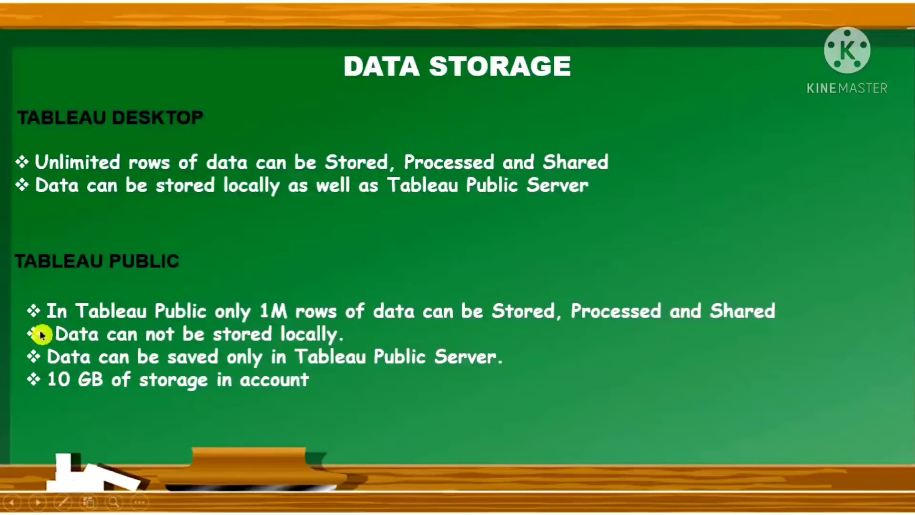
Leave the slideshow for Tableau Desktop and build a Sheet 1 bar chart with Category in columns, Profit in rows and Category as color.
key(Escape)
click(297, 501)
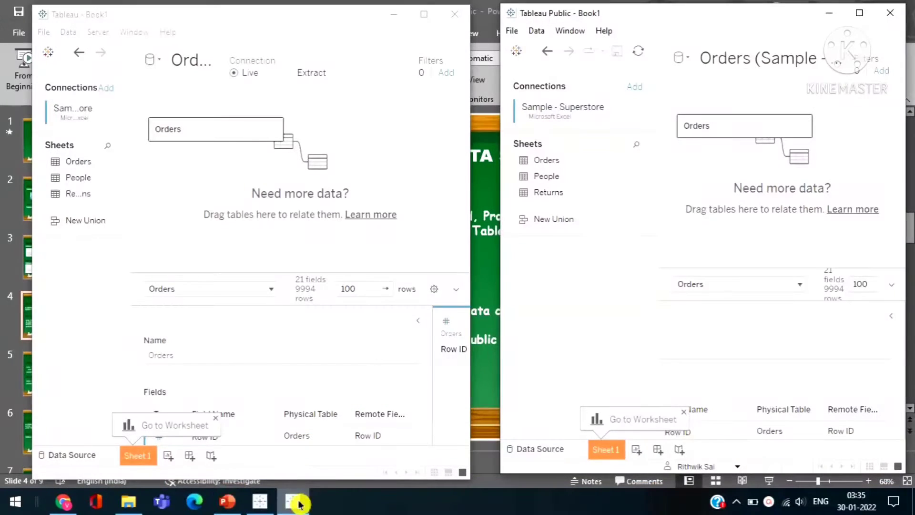
click(138, 456)
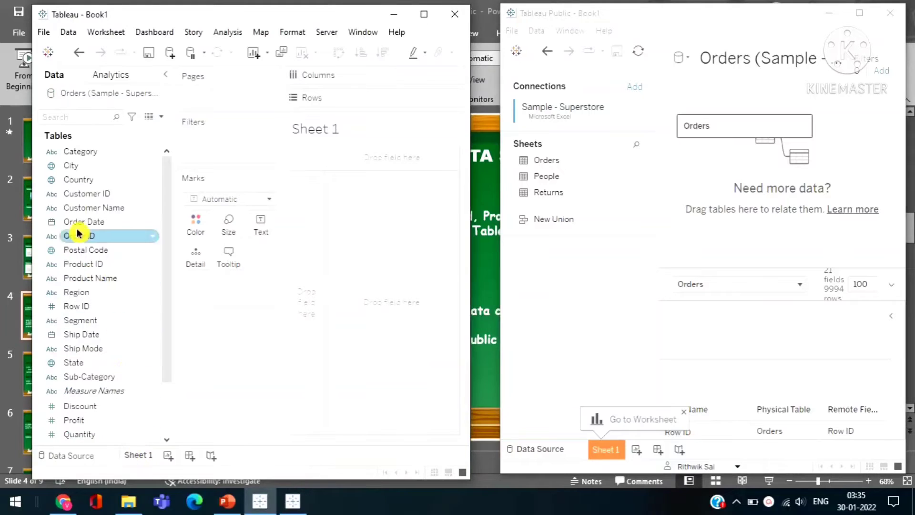
drag(80, 160, 394, 86)
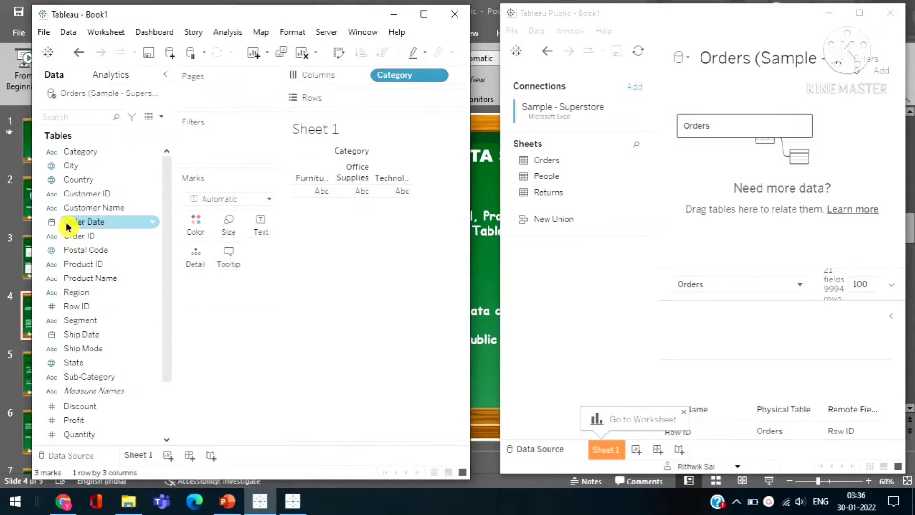
drag(84, 424, 400, 99)
drag(77, 151, 195, 235)
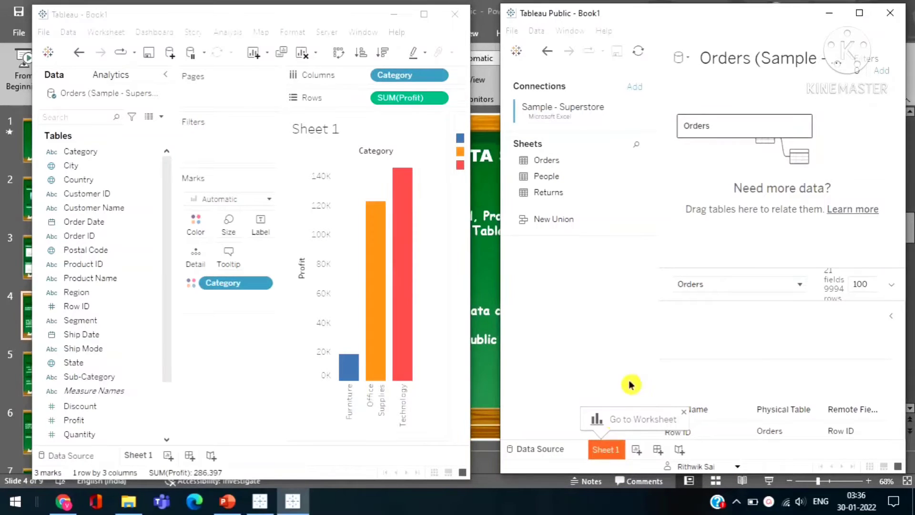
Build the same chart on Sheet 1 in Tableau Public: Category in columns, Profit in rows, bars colored by Category.
click(616, 449)
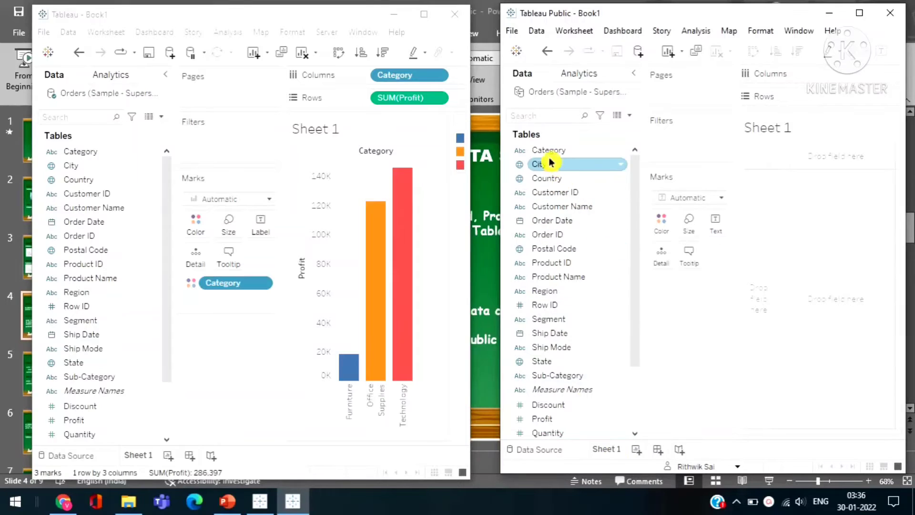
drag(545, 150, 838, 79)
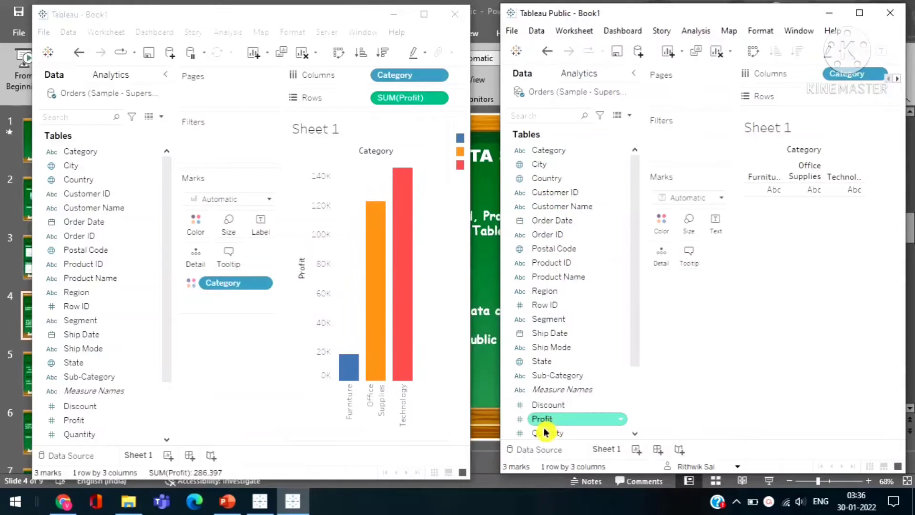
drag(542, 418, 854, 95)
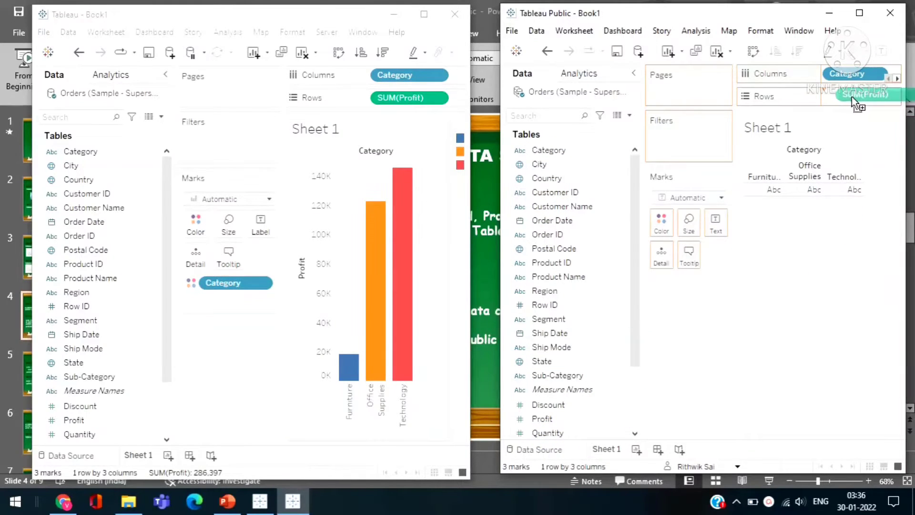
drag(547, 161, 661, 221)
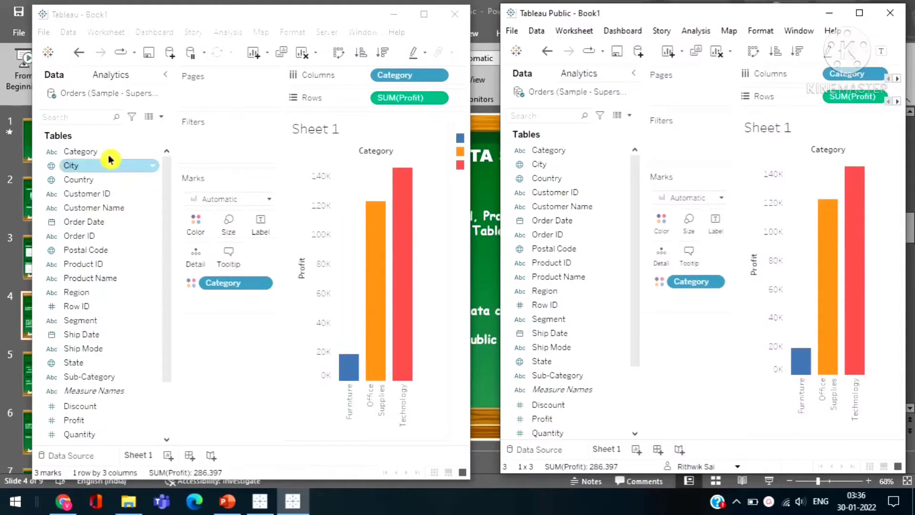
Look at the local Save As dialog for the Tableau Desktop workbook and close it without saving.
click(42, 33)
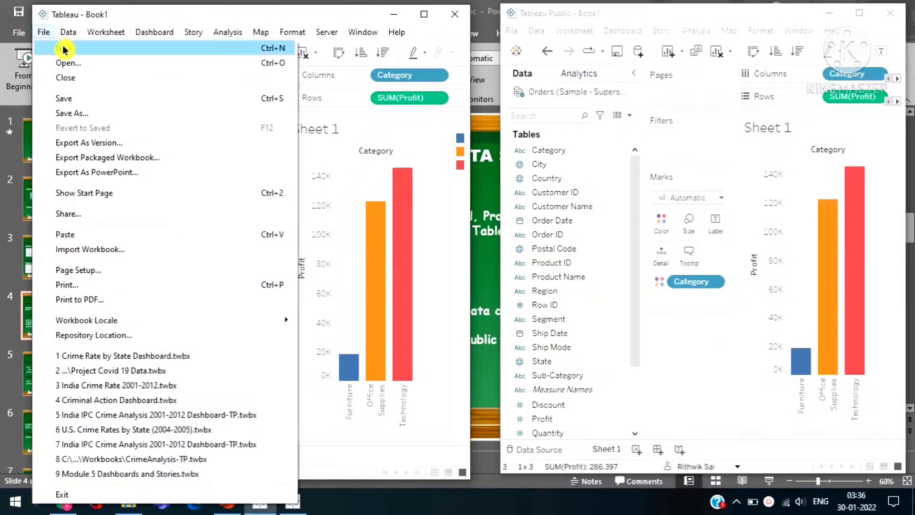
click(80, 116)
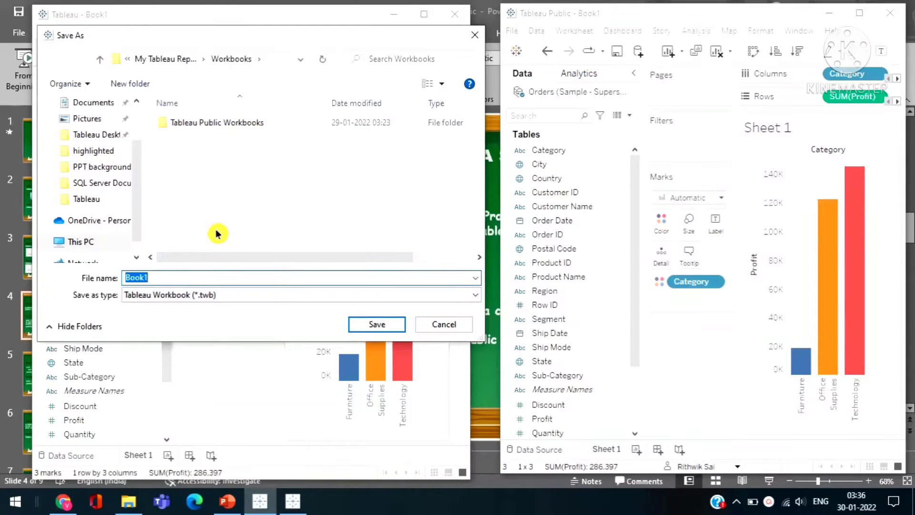
click(474, 34)
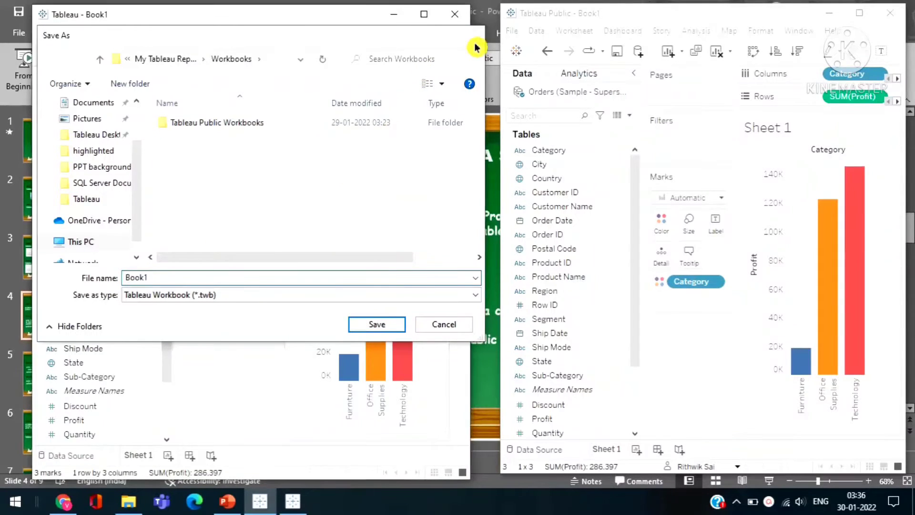
Look at Tableau Desktop's option for saving to Tableau Public and dismiss its sign-in window.
click(326, 32)
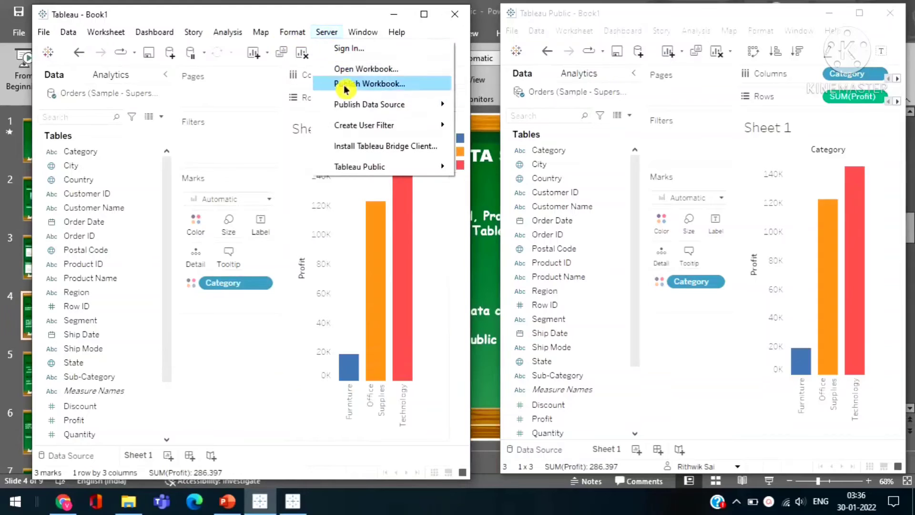
mouse_move(358, 167)
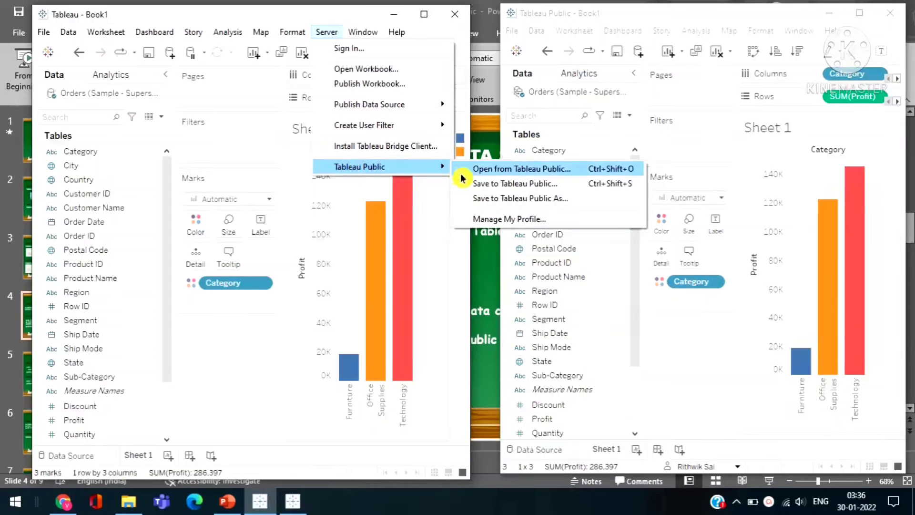
click(509, 190)
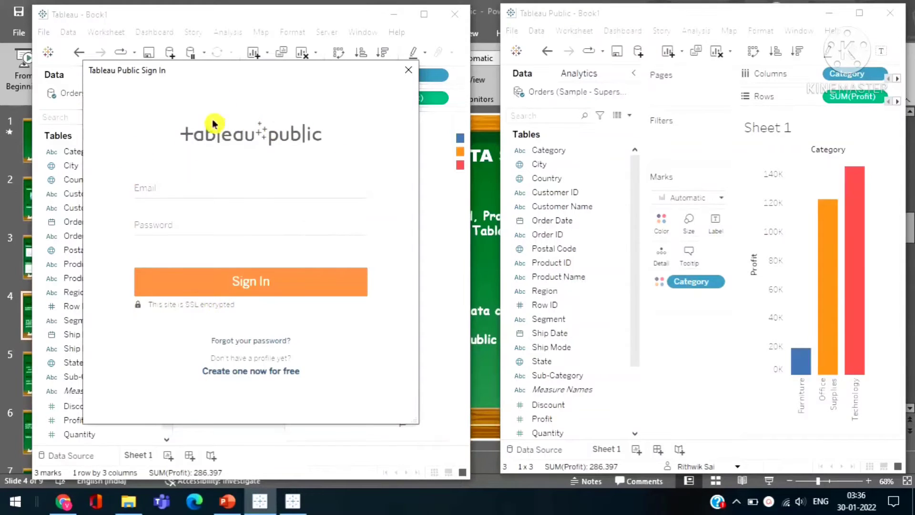
click(412, 72)
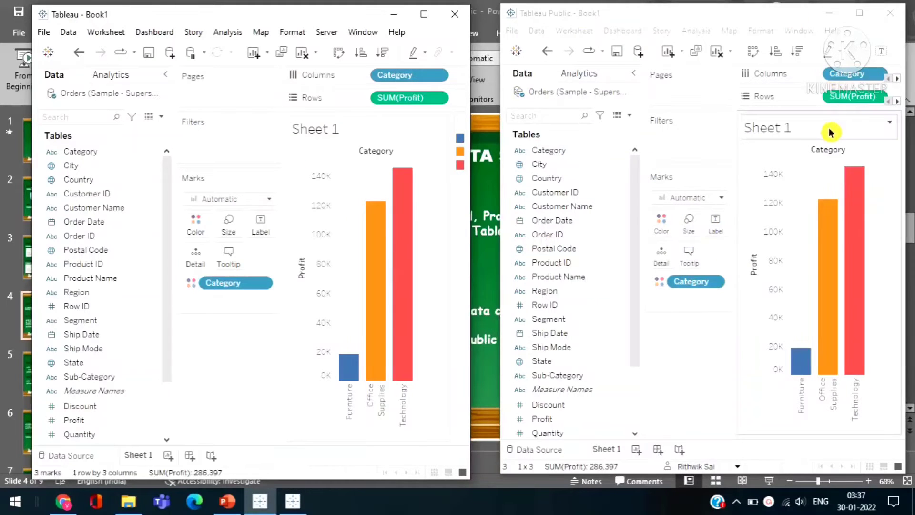
Save the Tableau Public workbook online as Book1, overwrite the existing one, and close the older Book1 browser tab.
click(513, 32)
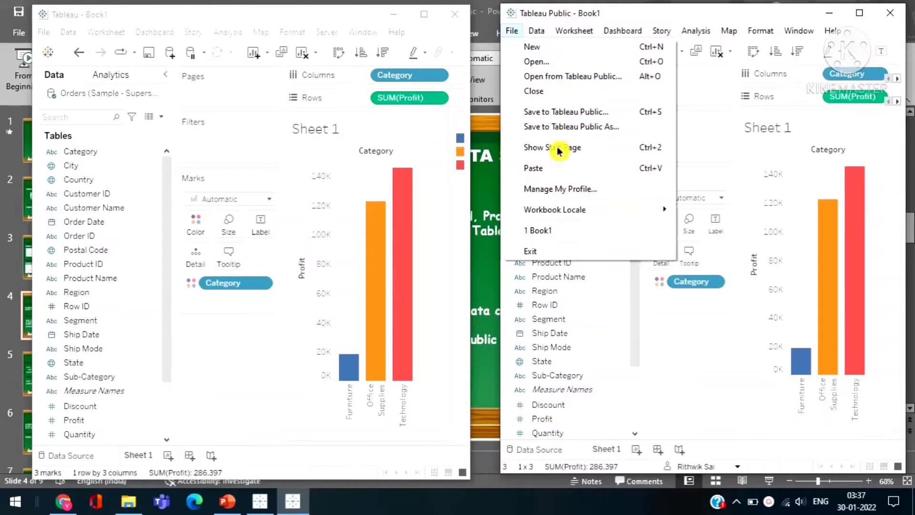
click(551, 118)
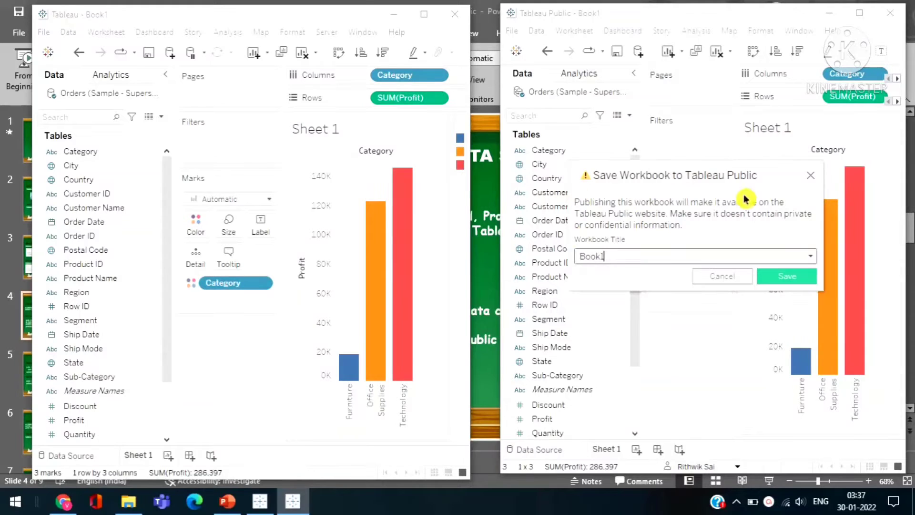
click(788, 281)
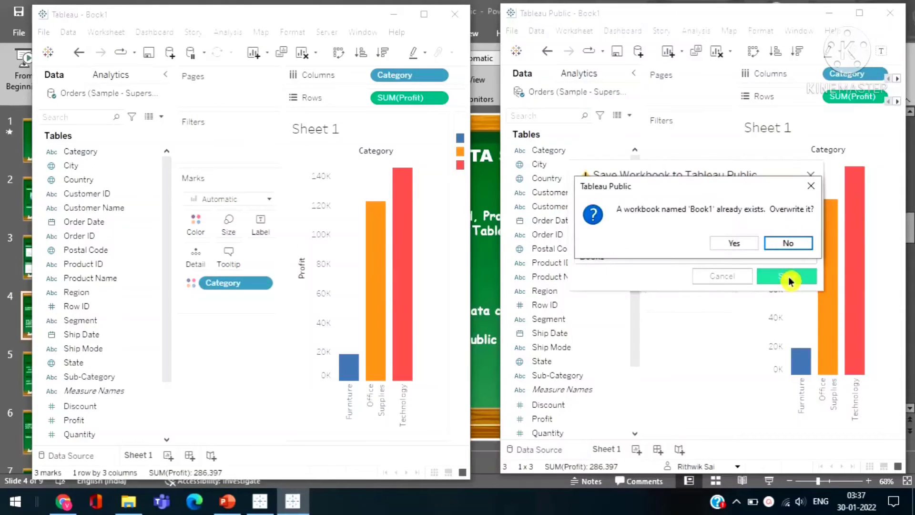
click(736, 244)
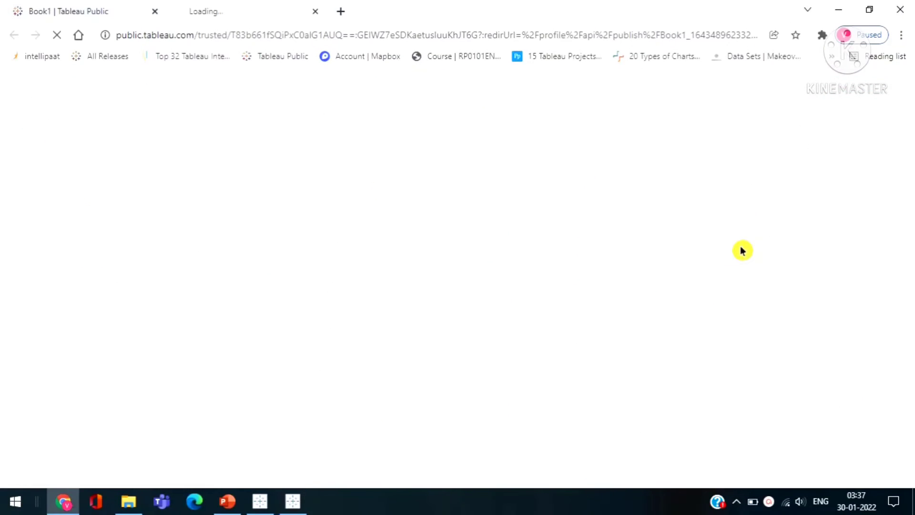
click(155, 12)
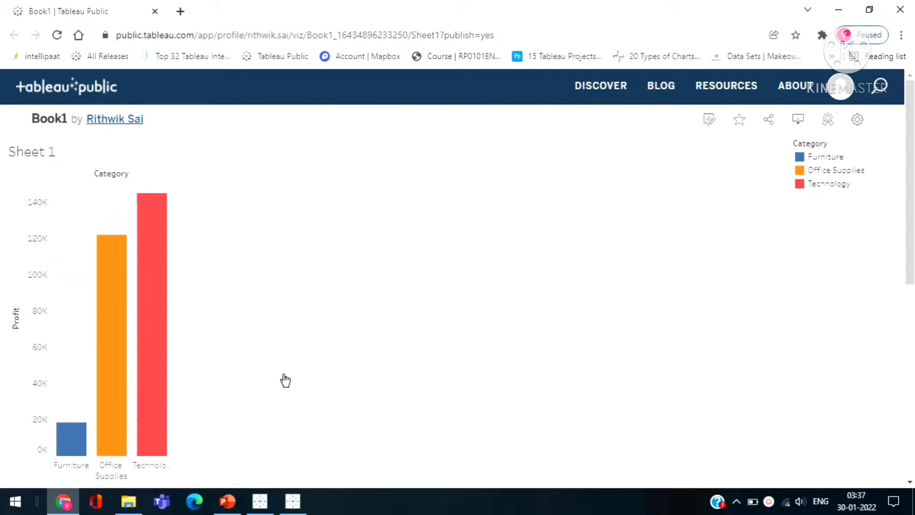
Switch from the browser back to the presentation and the side-by-side Tableau Desktop and Tableau Public windows.
click(259, 501)
click(292, 500)
click(225, 503)
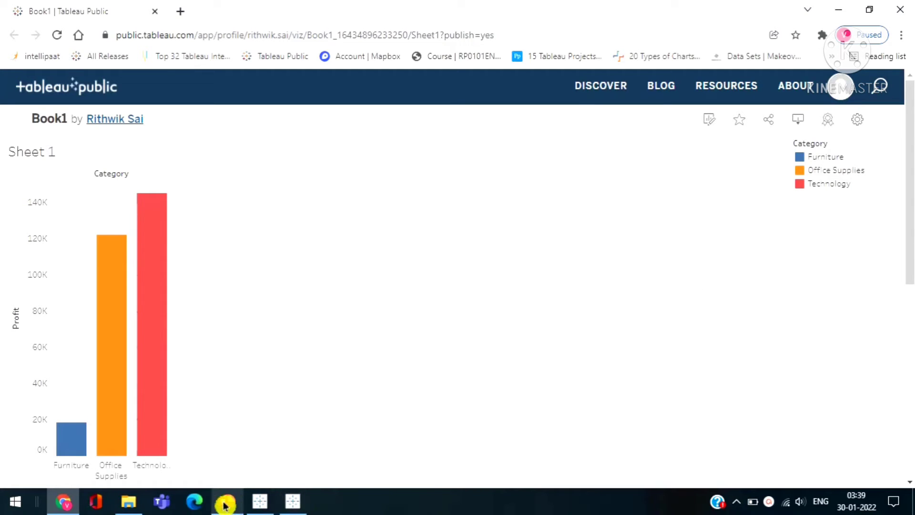
click(190, 501)
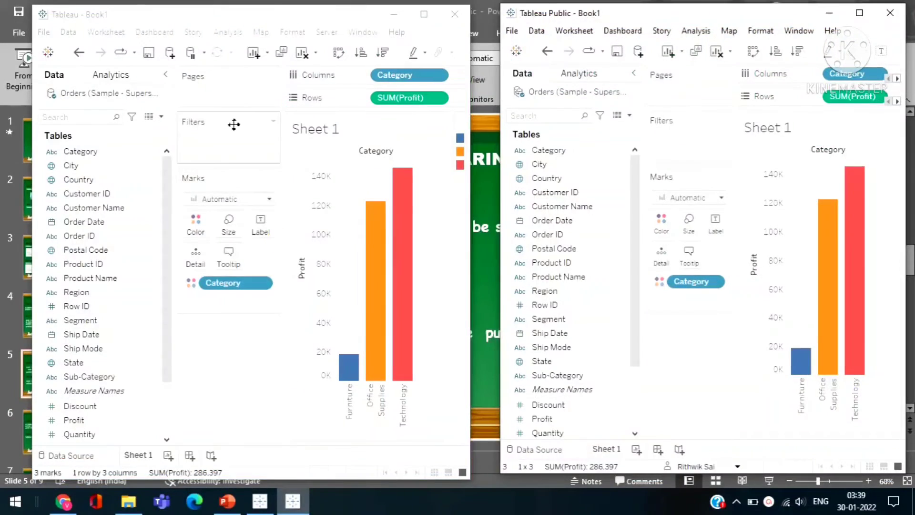
click(528, 507)
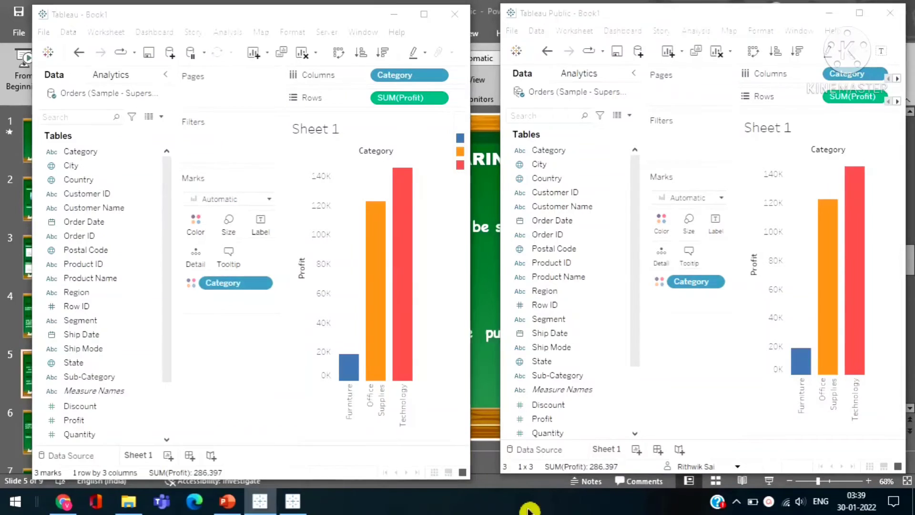
Look through Tableau Desktop's worksheet and server commands and open the Tableau Server sign-in dialog.
click(42, 33)
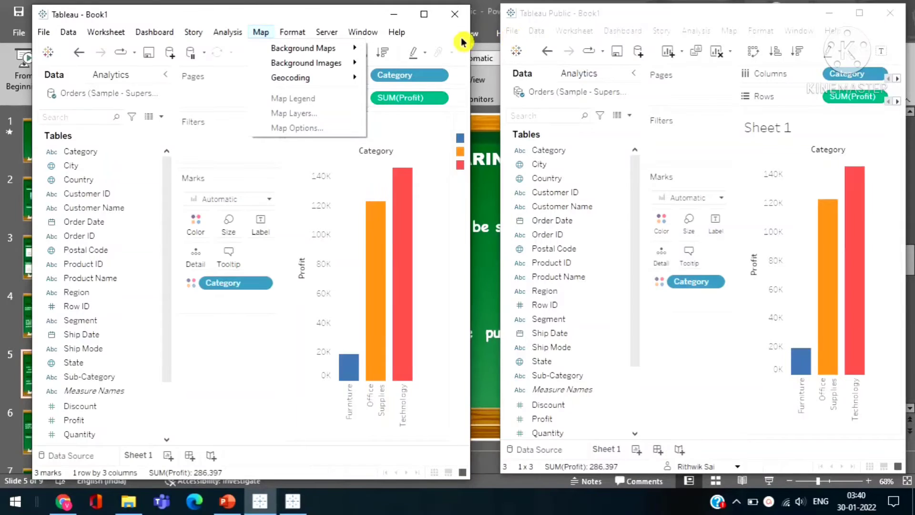
mouse_move(65, 35)
mouse_move(106, 32)
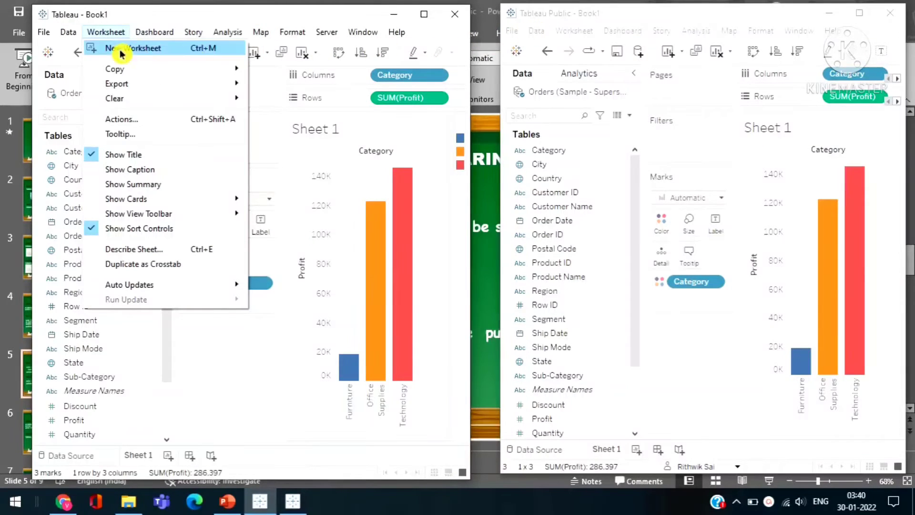
mouse_move(305, 41)
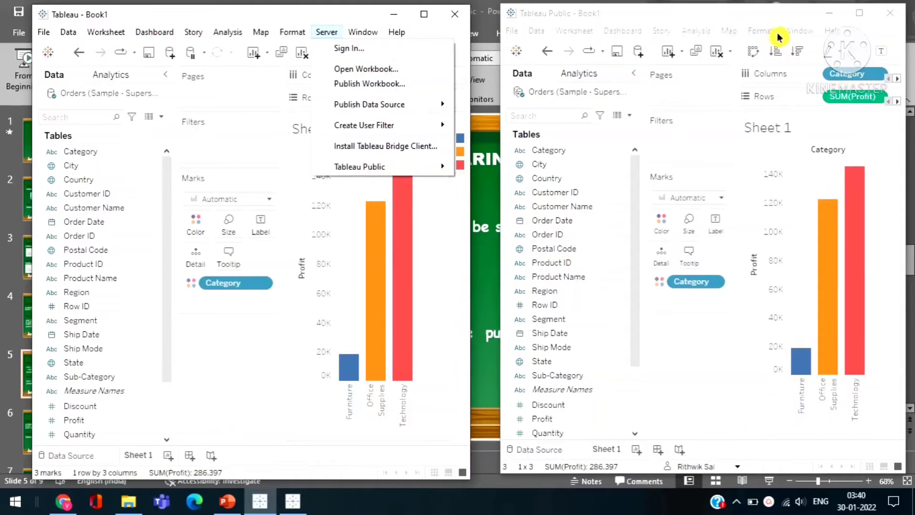
click(337, 49)
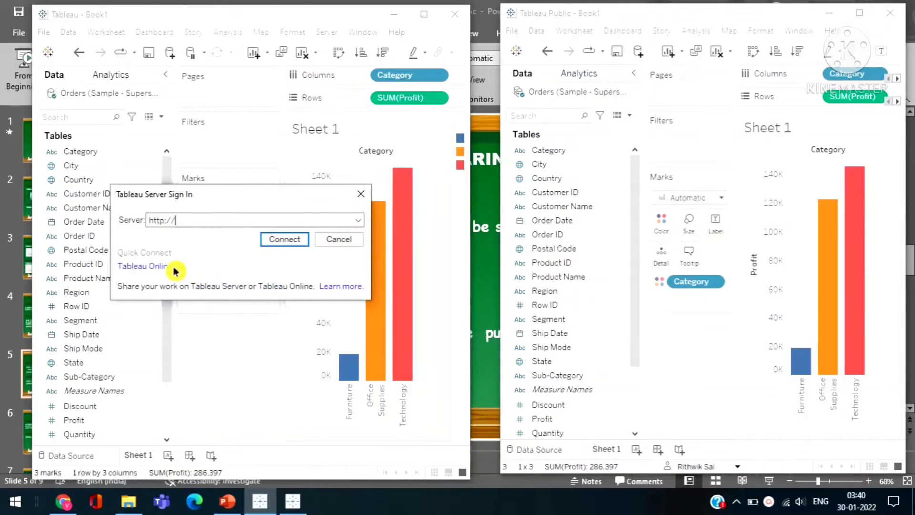
Show the presentation's Cost and Limitations slides, and return to the side-by-side Tableau windows.
click(136, 215)
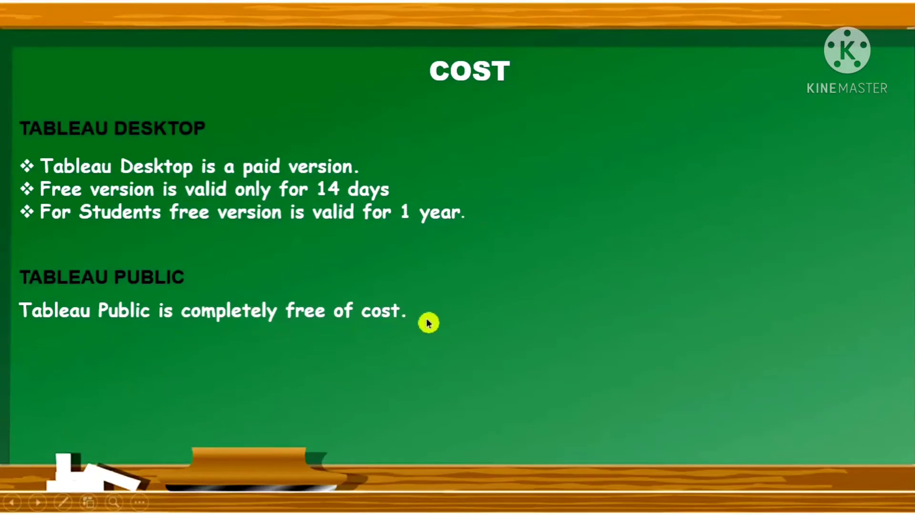
click(333, 147)
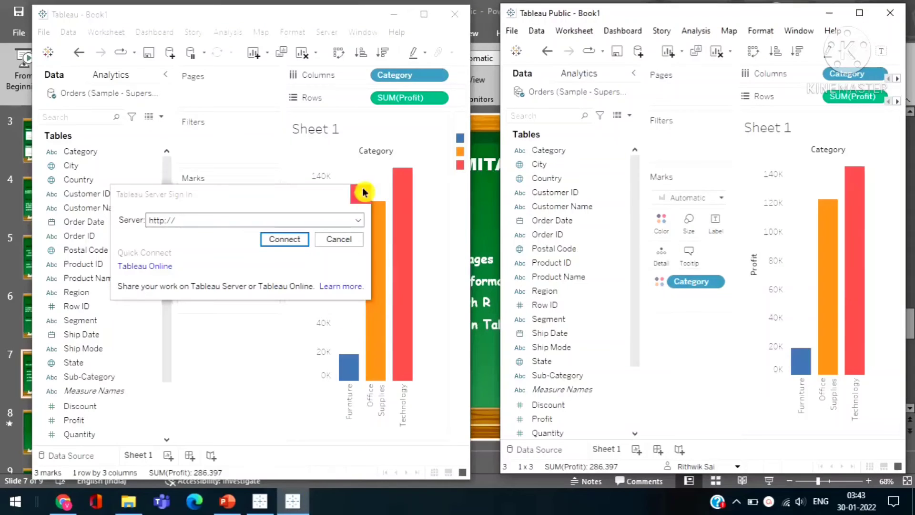
click(363, 191)
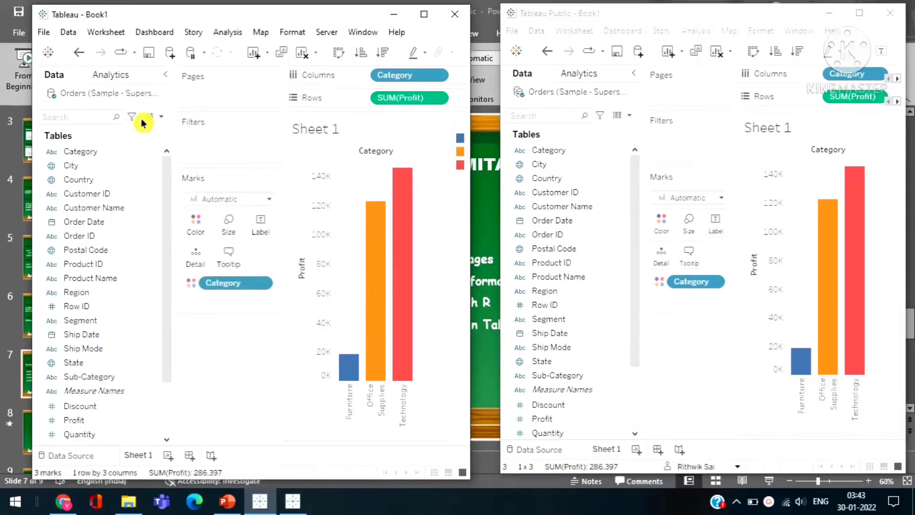
Look at the Export Image options for Sheet 1 in Tableau Desktop and close the dialog without saving.
click(44, 32)
mouse_move(103, 34)
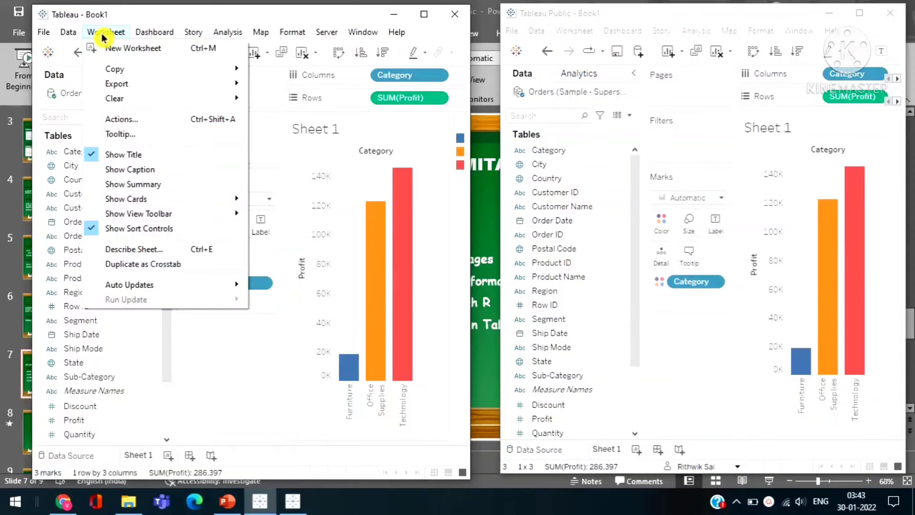
mouse_move(130, 84)
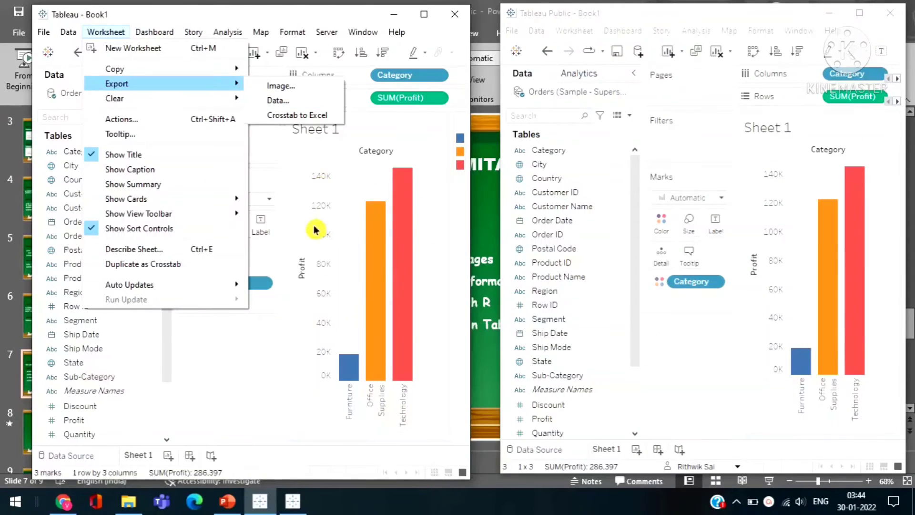
mouse_move(204, 92)
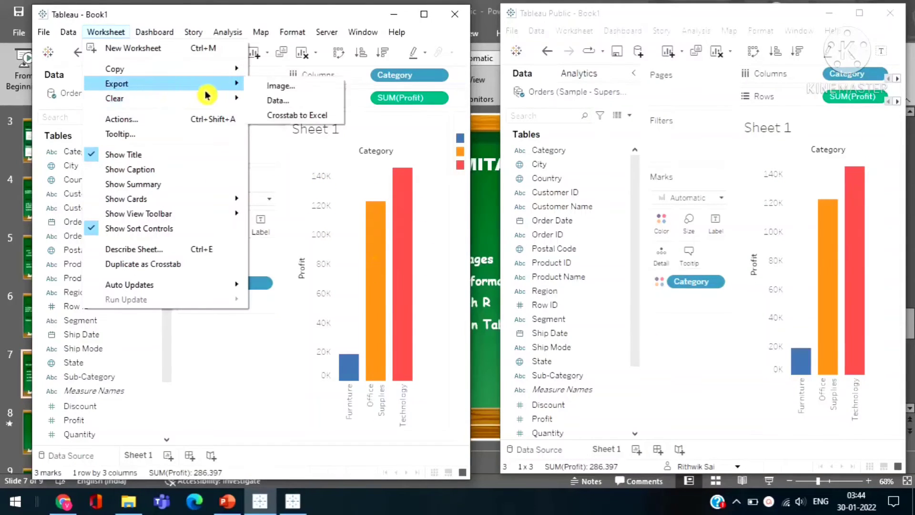
click(271, 86)
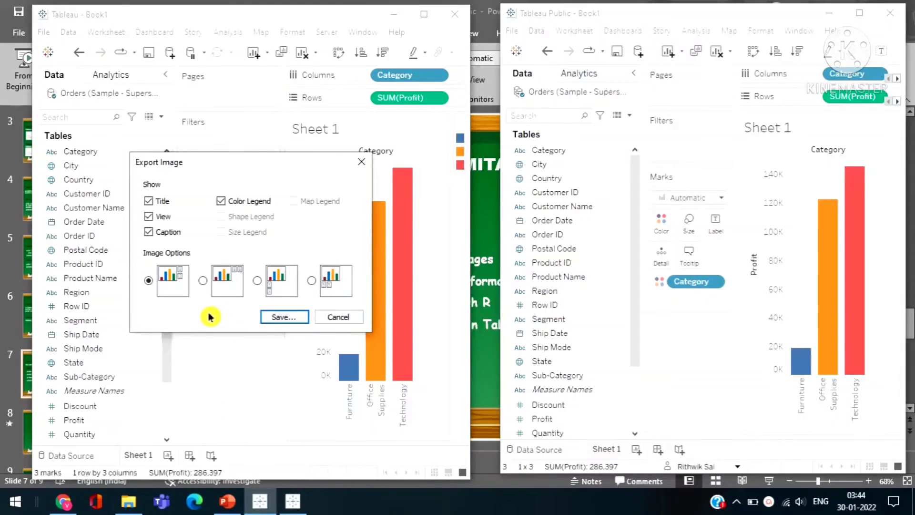
click(361, 161)
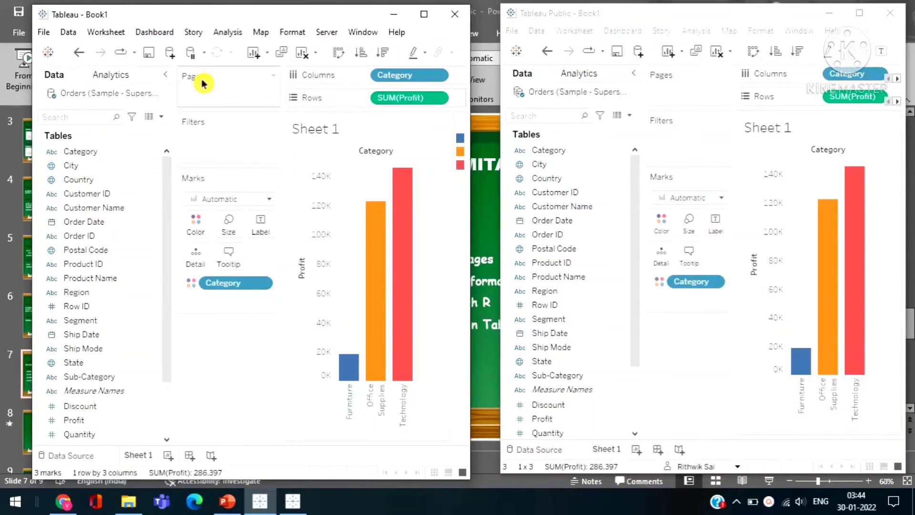
Look at the Copy Image options for Sheet 1 in Tableau Desktop and close the dialog without copying.
click(98, 33)
mouse_move(113, 69)
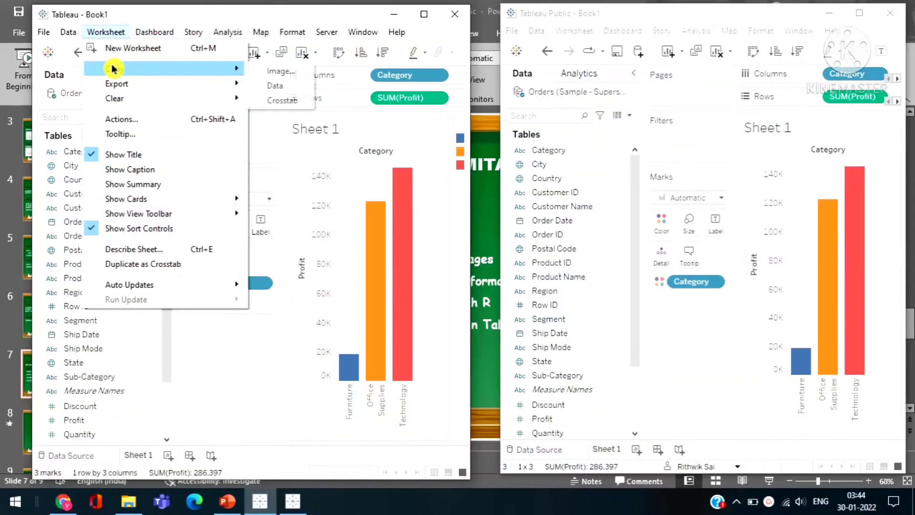
click(269, 72)
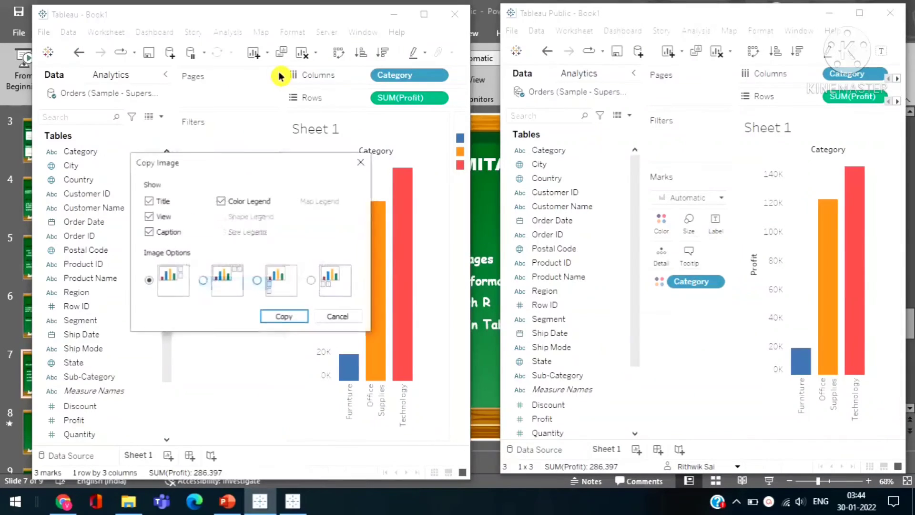
click(361, 162)
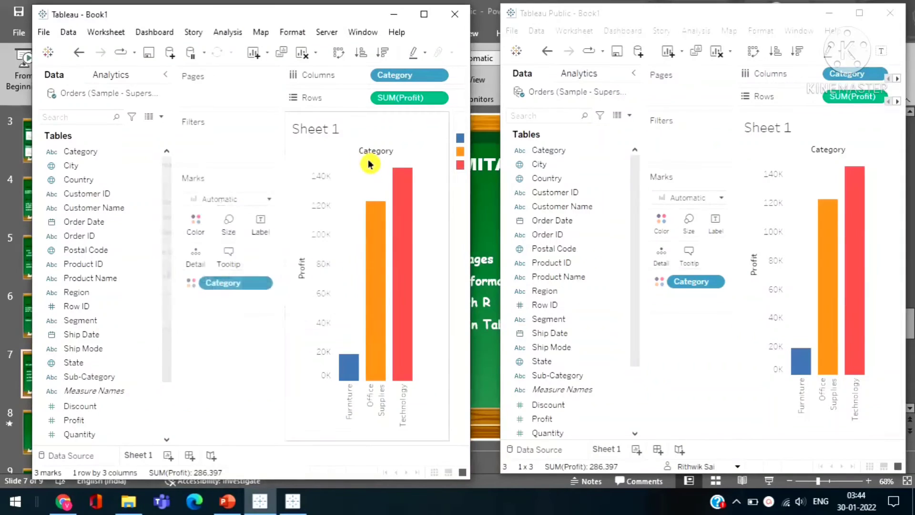
Check the Copy and Export commands for the worksheet in Tableau Public.
click(582, 33)
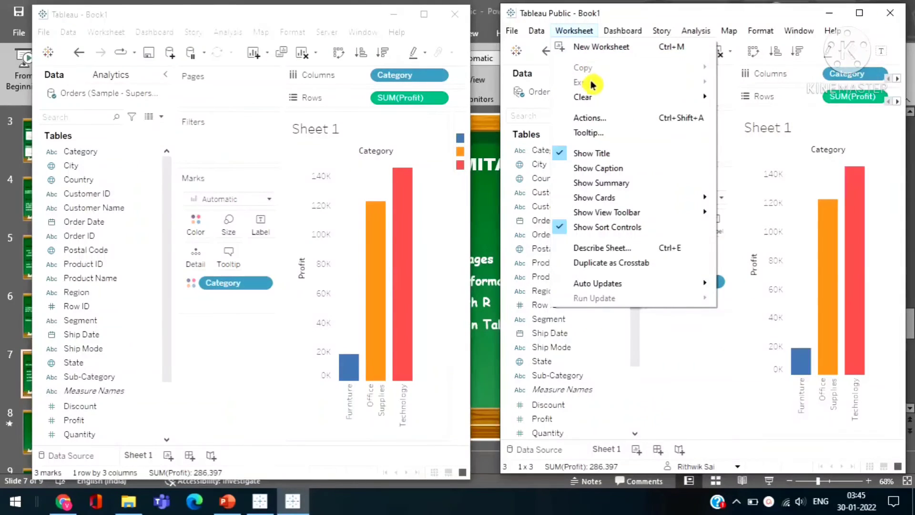
mouse_move(593, 95)
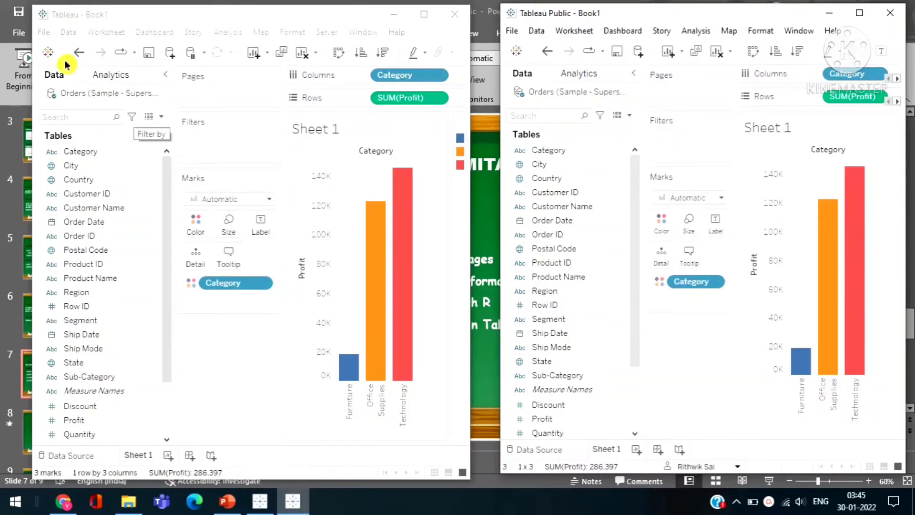
Compare Tableau Desktop's workbook export and Print to PDF commands with the file and worksheet commands available in Tableau Public.
click(46, 34)
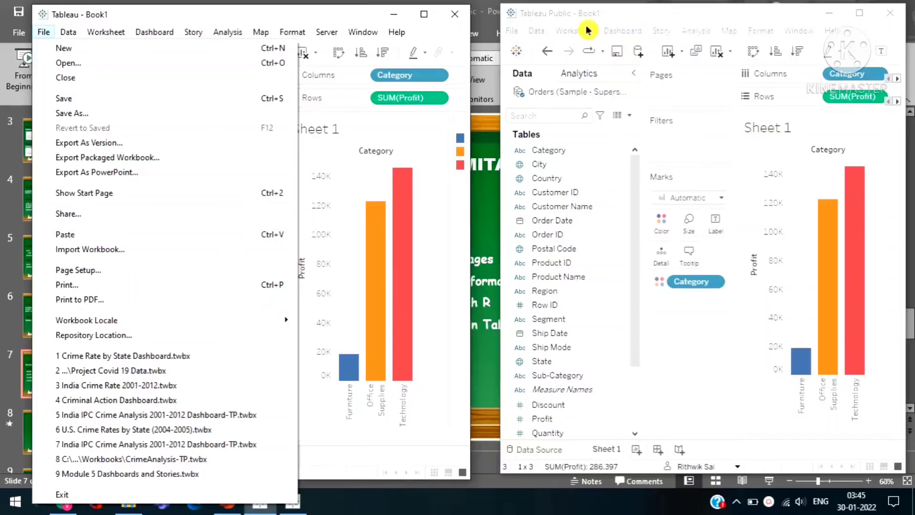
click(508, 37)
click(509, 34)
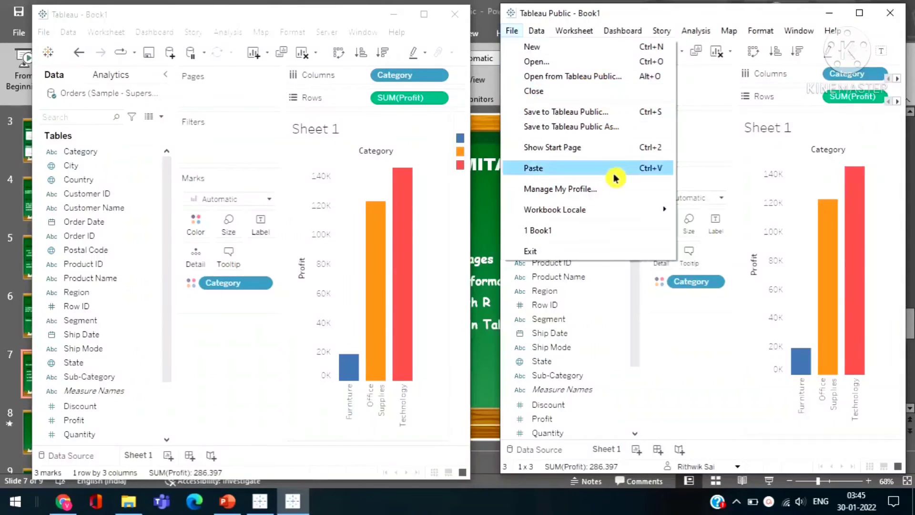
click(573, 31)
click(510, 32)
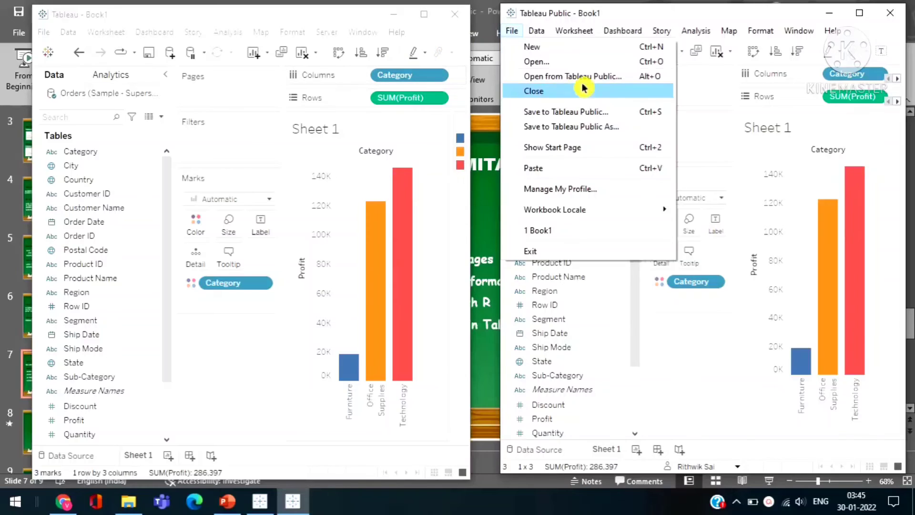
mouse_move(577, 37)
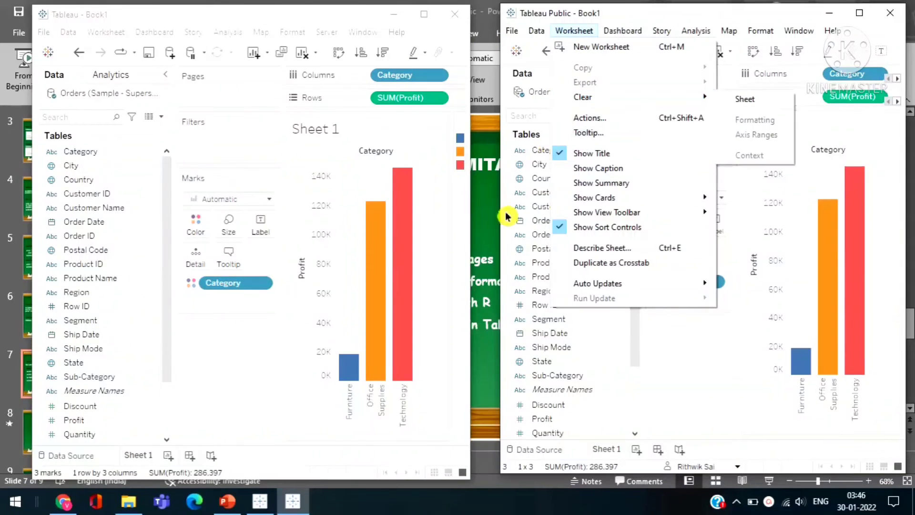